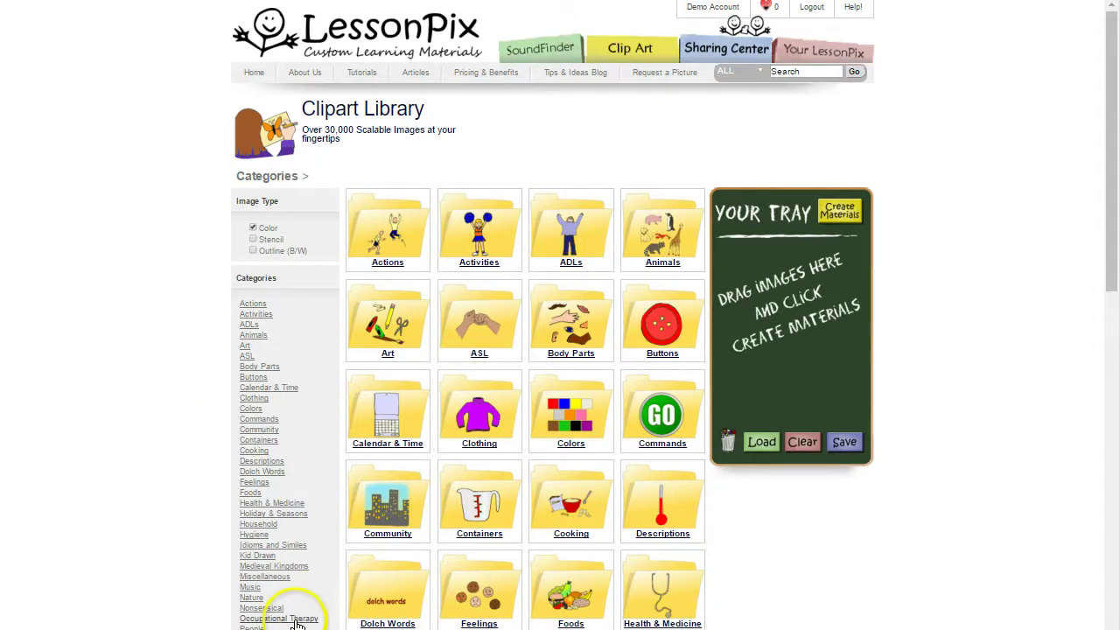
Step: Open the Occupational Therapy category, peek into Swings, then return and browse its pictures
{"action": "left_click", "coordinate": [289, 618]}
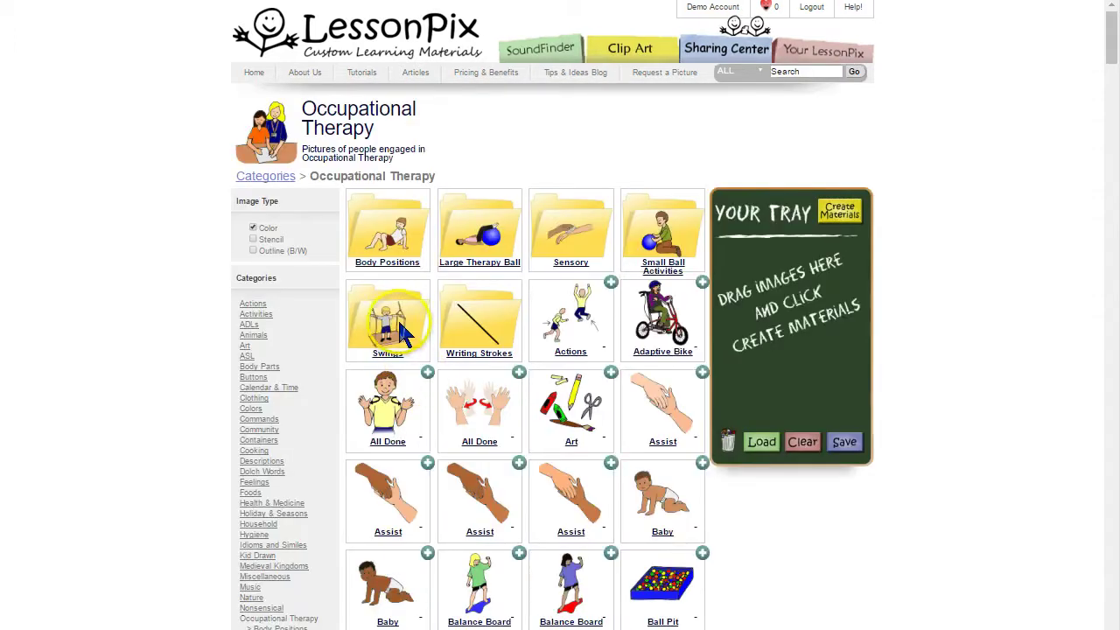
{"action": "left_click", "coordinate": [397, 318]}
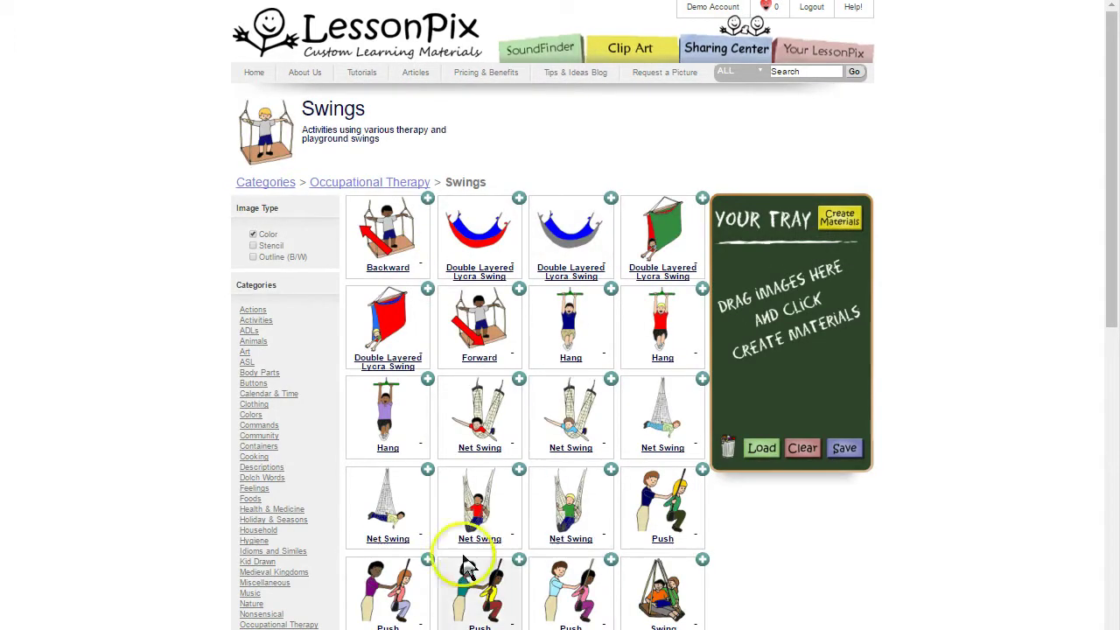
{"action": "left_click", "coordinate": [389, 184]}
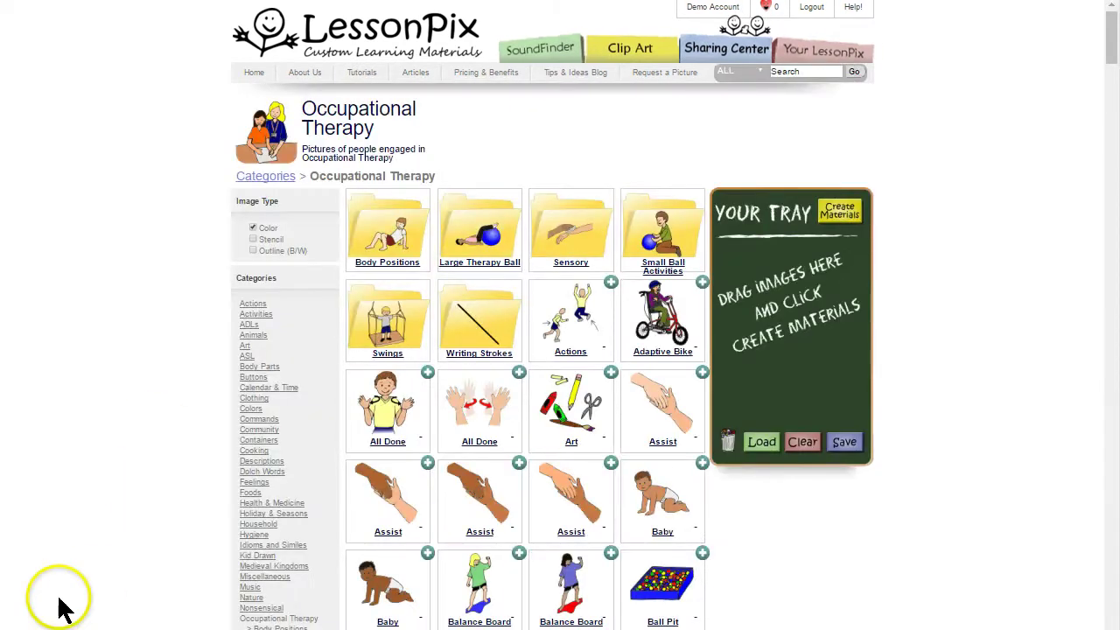
{"action": "scroll", "coordinate": [662, 477], "scroll_direction": "down", "scroll_amount": 1}
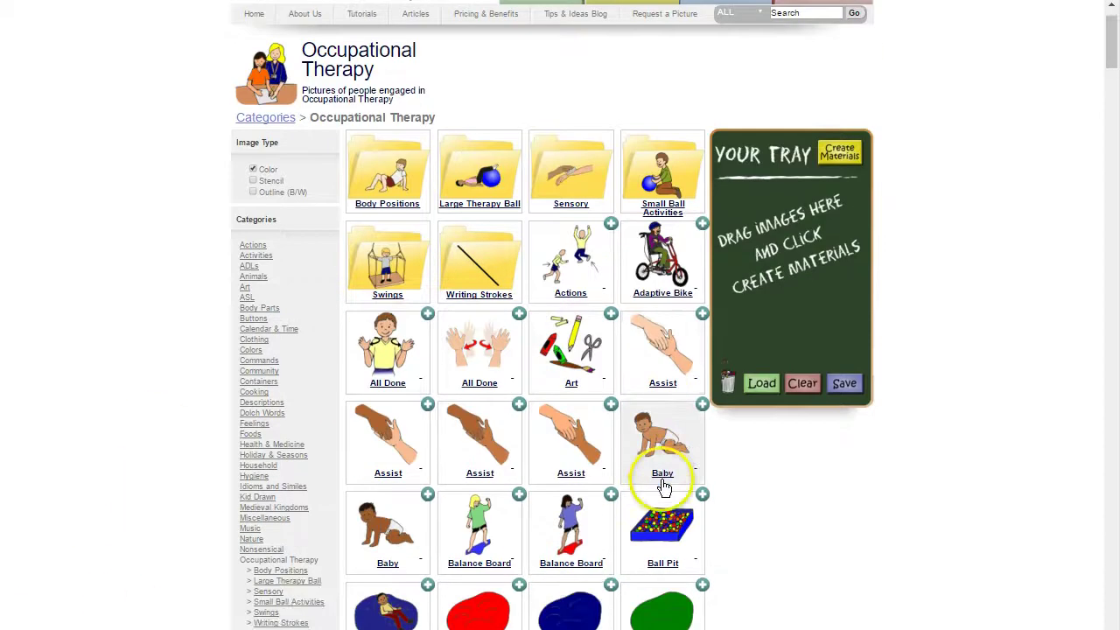
{"action": "scroll", "coordinate": [663, 477], "scroll_direction": "down", "scroll_amount": 3}
{"action": "scroll", "coordinate": [661, 519], "scroll_direction": "up", "scroll_amount": 4}
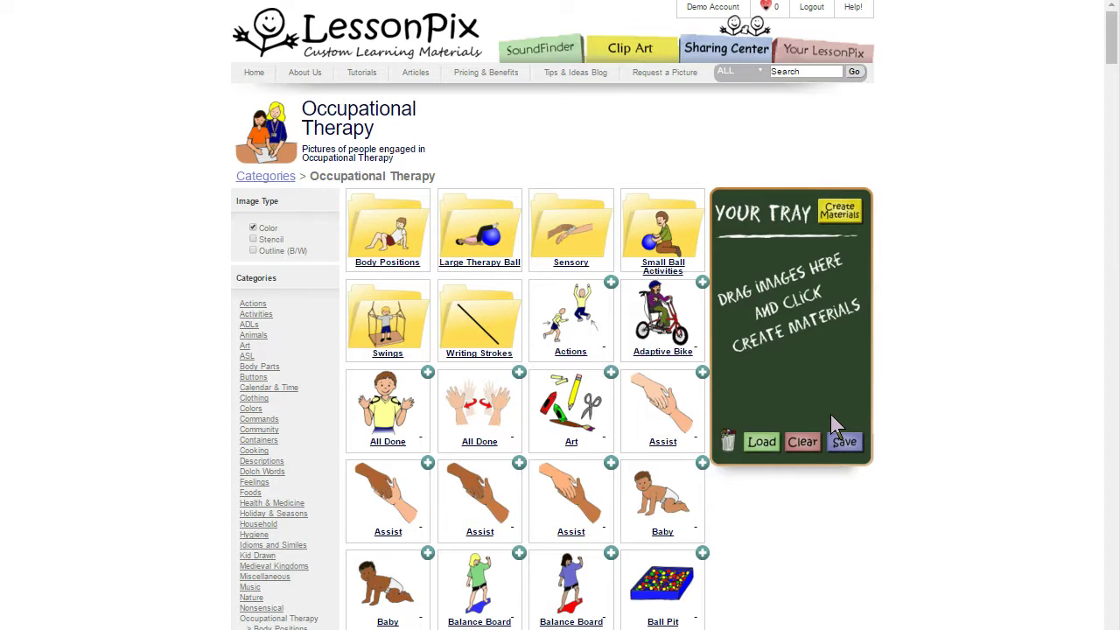
Step: Open the Adaptive Bike thumbnail's detail page from the Occupational Therapy grid
{"action": "left_click", "coordinate": [739, 383]}
{"action": "left_click_drag", "start_coordinate": [739, 385], "coordinate": [728, 326]}
{"action": "left_click", "coordinate": [634, 351]}
{"action": "left_click_drag", "start_coordinate": [637, 353], "coordinate": [689, 262]}
{"action": "left_click", "coordinate": [658, 328]}
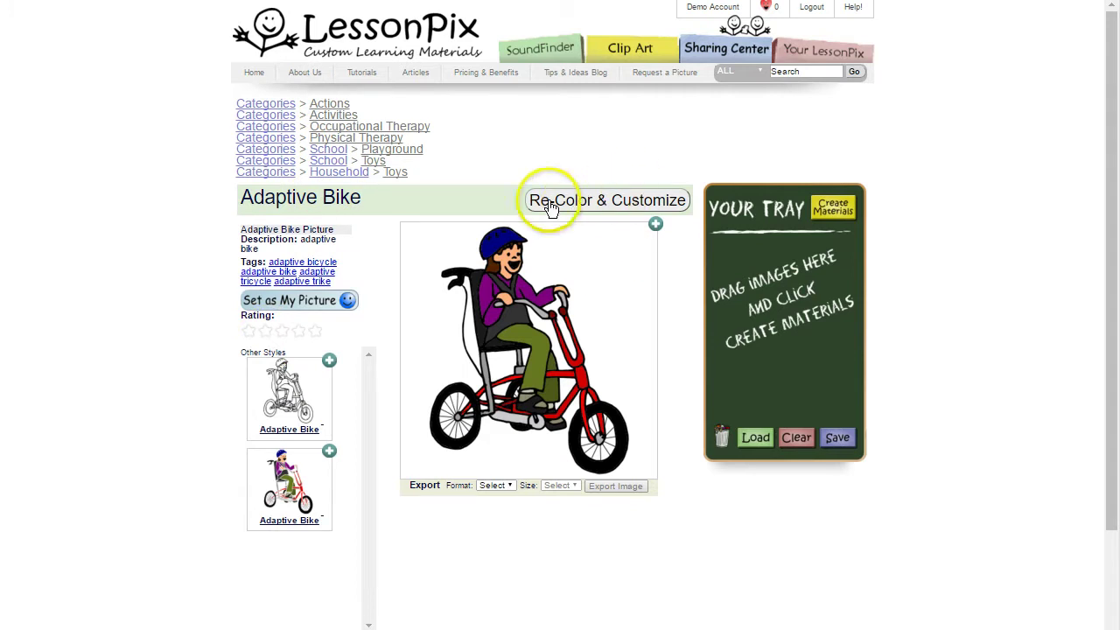
Step: Start Re-Color & Customize on Adaptive Bike, trial rotations and flips, then undo to upright, facing right
{"action": "left_click", "coordinate": [615, 210]}
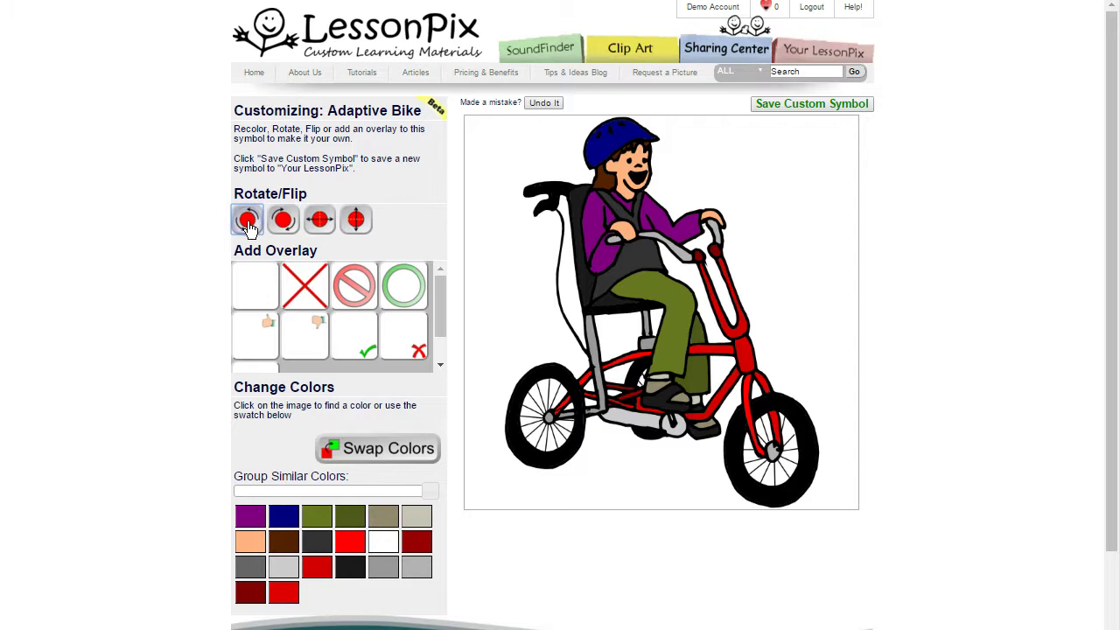
{"action": "left_click", "coordinate": [282, 222]}
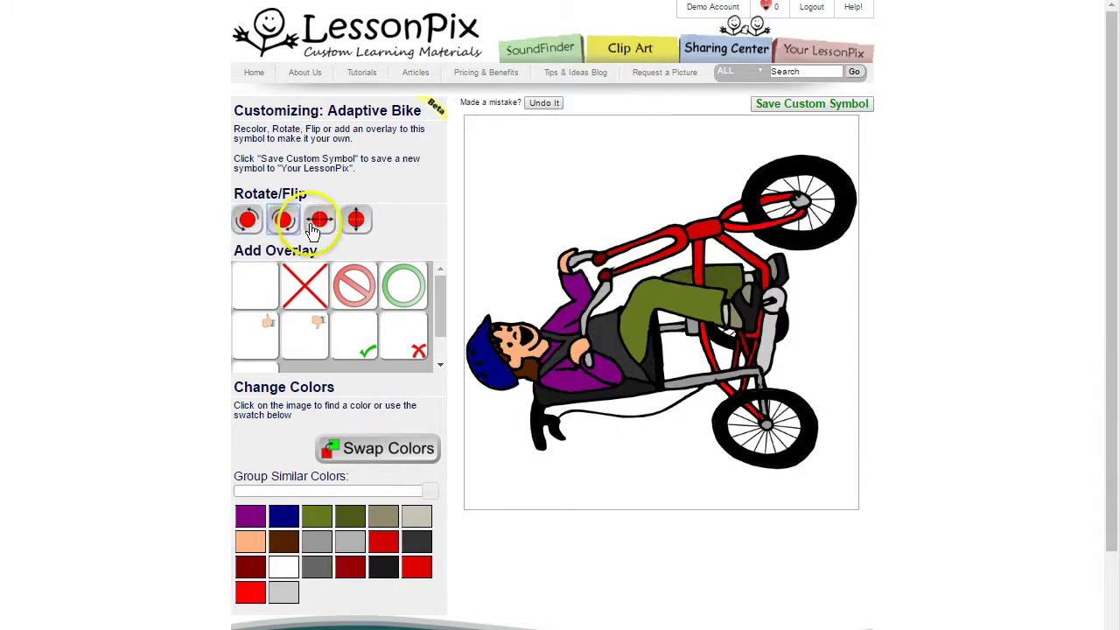
{"action": "left_click", "coordinate": [317, 225]}
{"action": "left_click", "coordinate": [325, 228]}
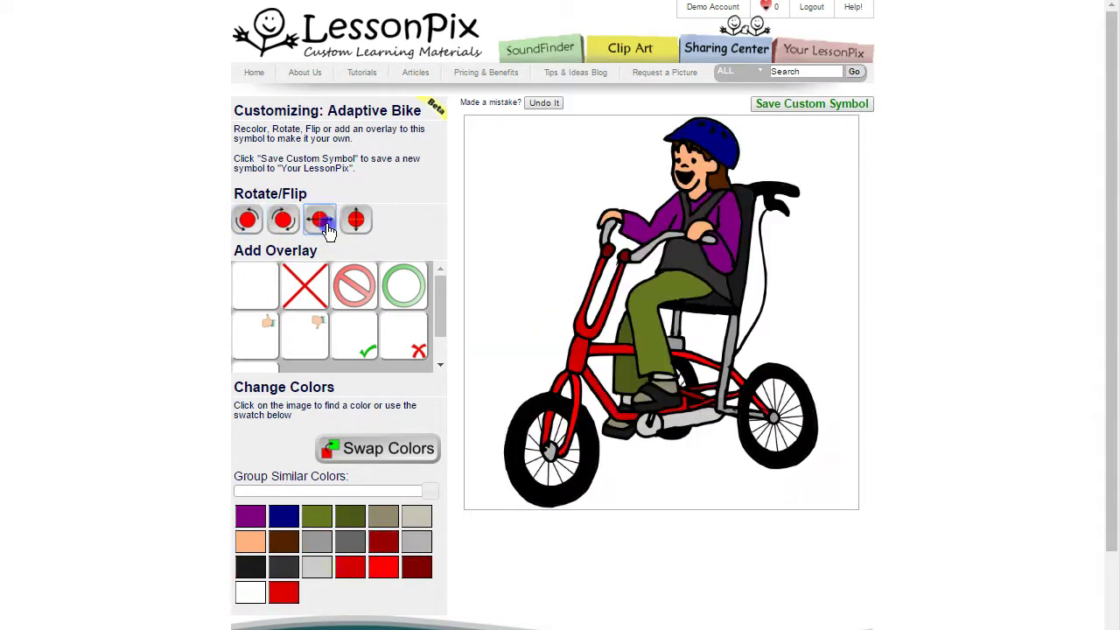
{"action": "left_click", "coordinate": [357, 222]}
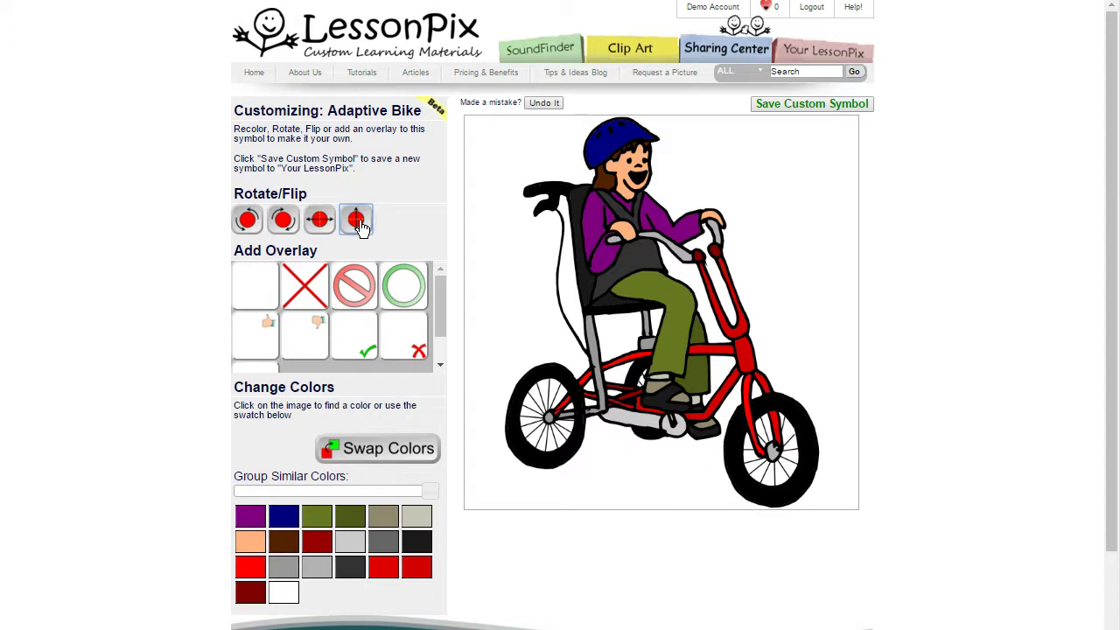
{"action": "left_click", "coordinate": [359, 223]}
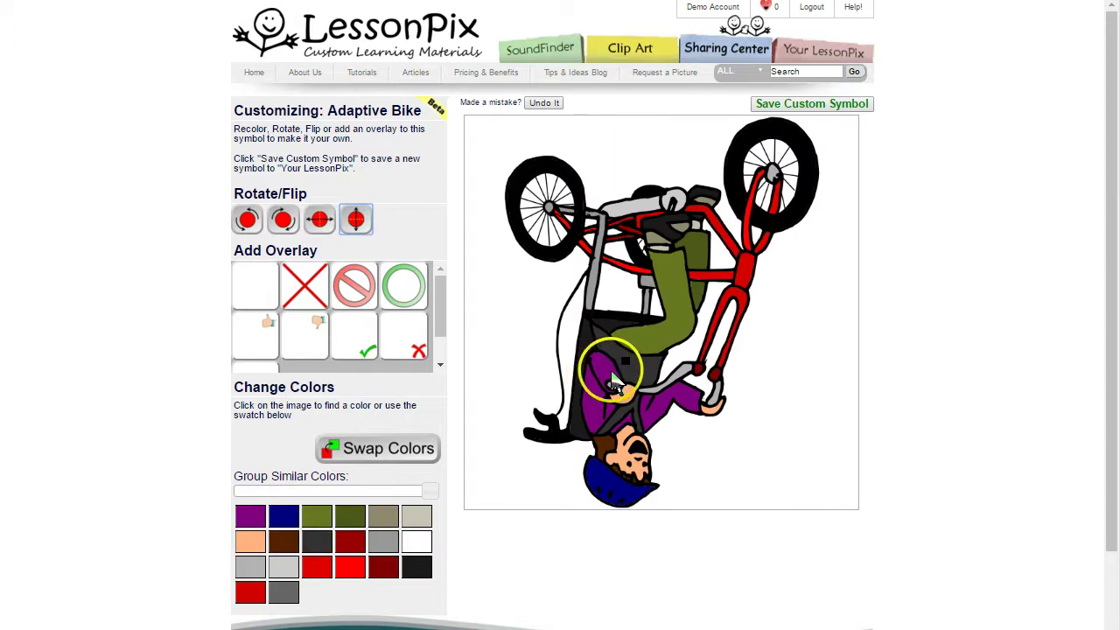
{"action": "left_click", "coordinate": [539, 107]}
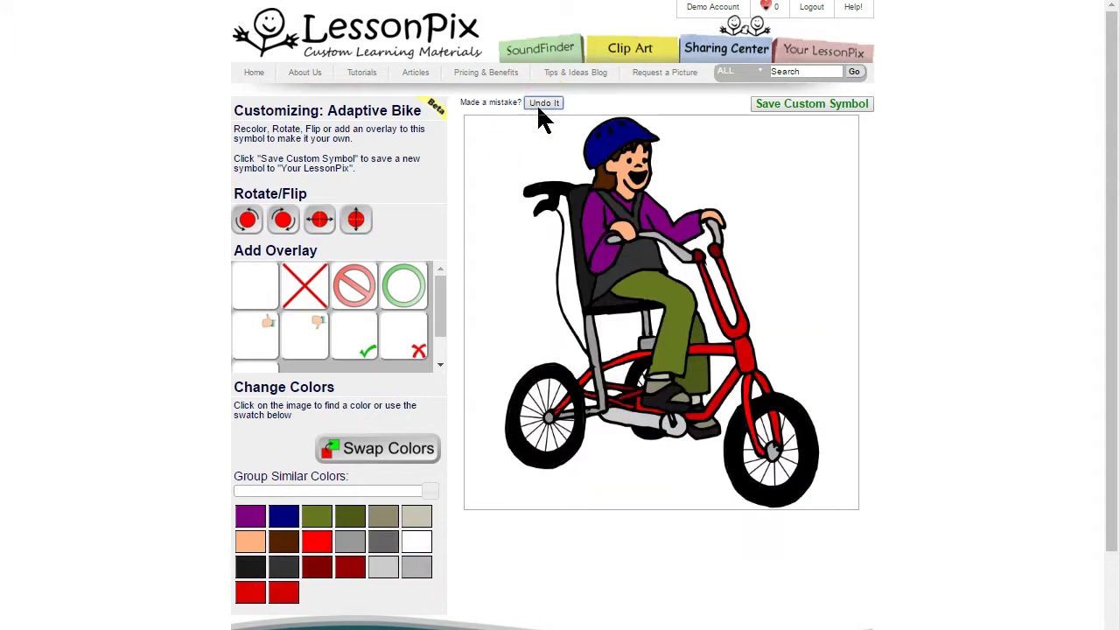
{"action": "left_click", "coordinate": [354, 294]}
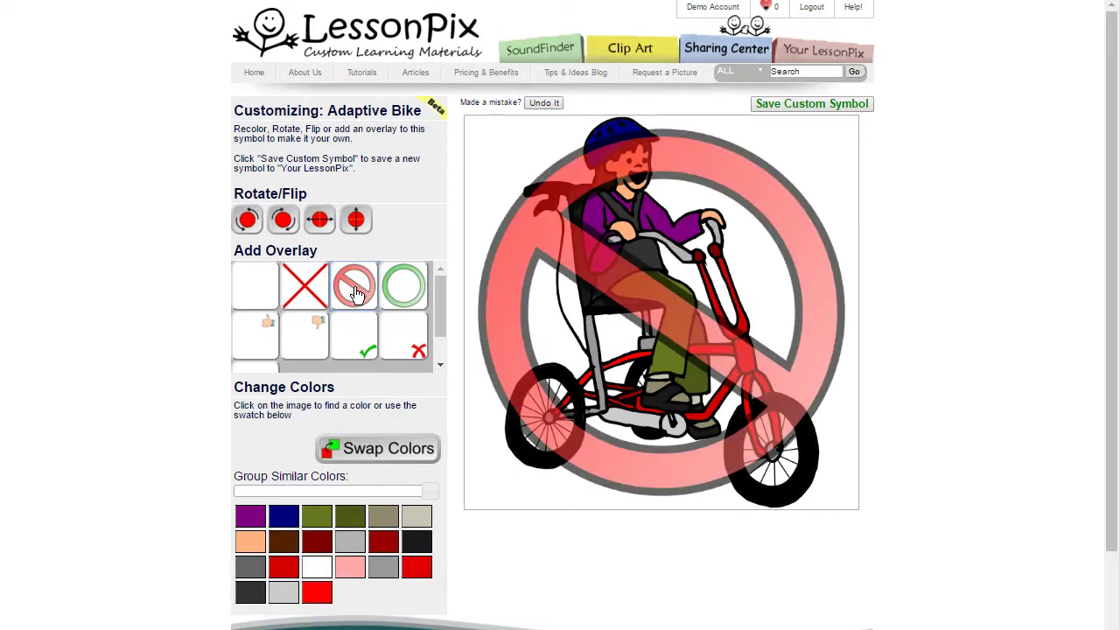
{"action": "left_click", "coordinate": [357, 352]}
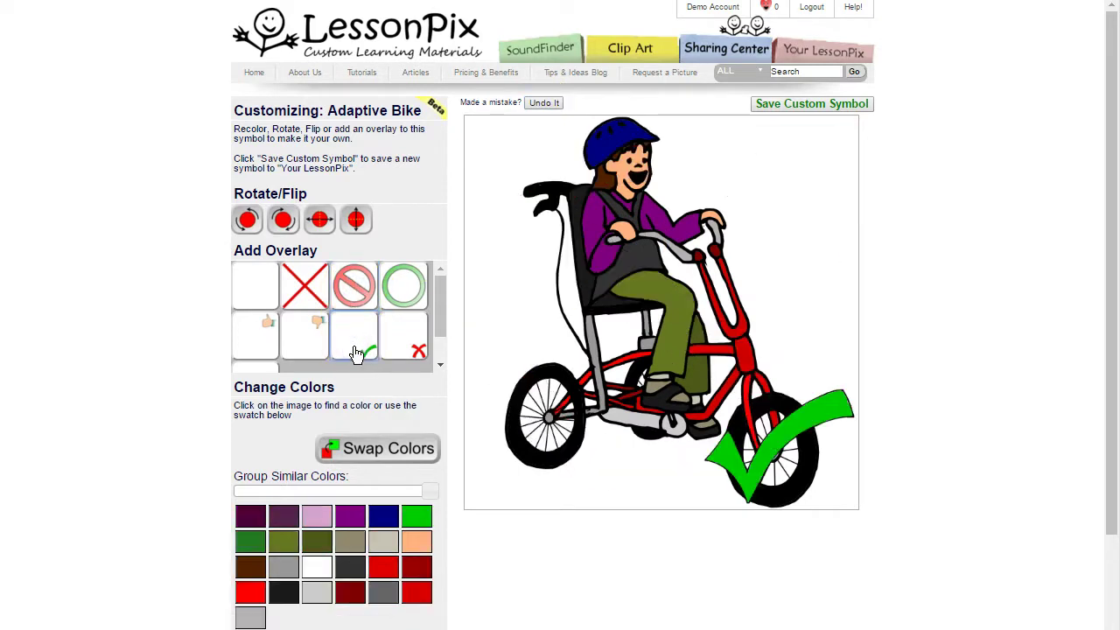
{"action": "left_click", "coordinate": [257, 295]}
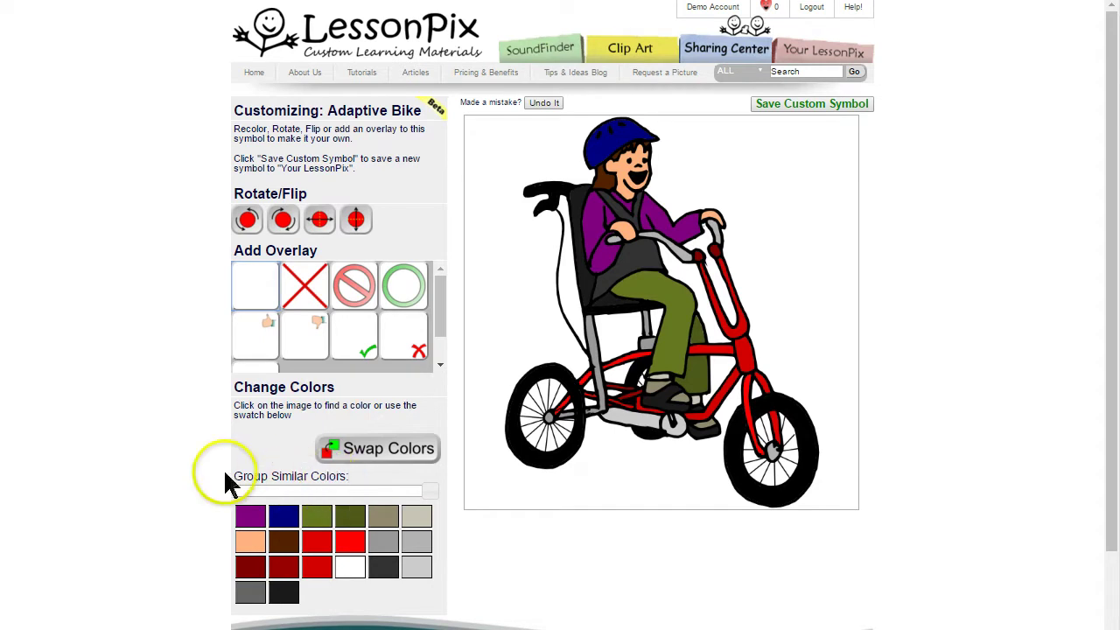
Step: Change the rider's peach skin tone to a darker brown shade
{"action": "left_click", "coordinate": [283, 519]}
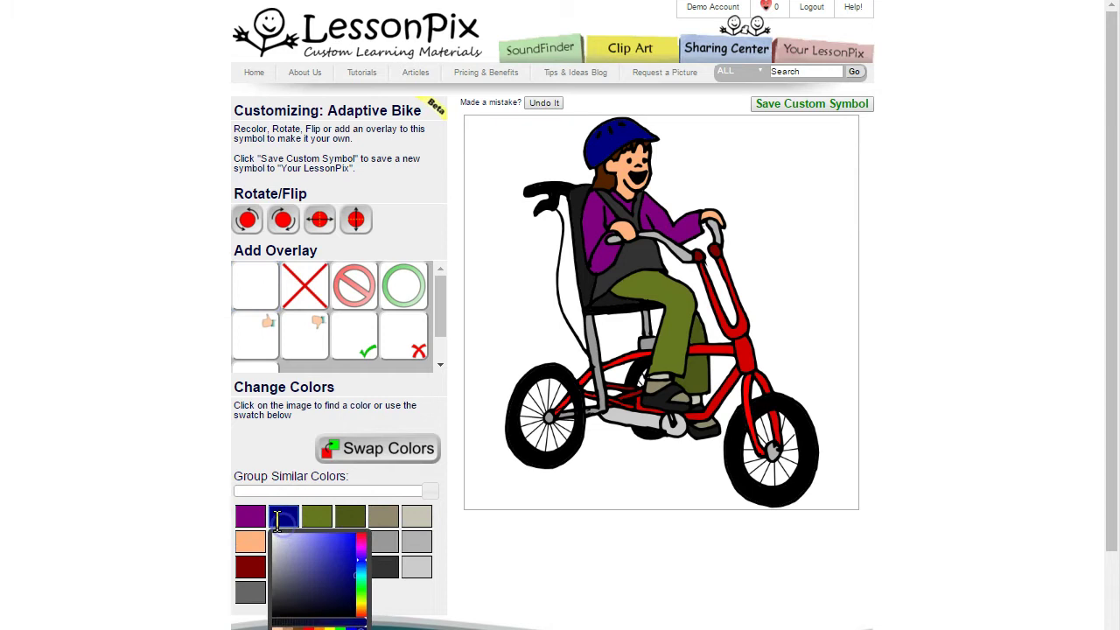
{"action": "left_click", "coordinate": [320, 552]}
{"action": "left_click", "coordinate": [508, 288]}
{"action": "left_click", "coordinate": [625, 162]}
{"action": "left_click", "coordinate": [541, 404]}
{"action": "scroll", "coordinate": [627, 542], "scroll_direction": "down", "scroll_amount": 3}
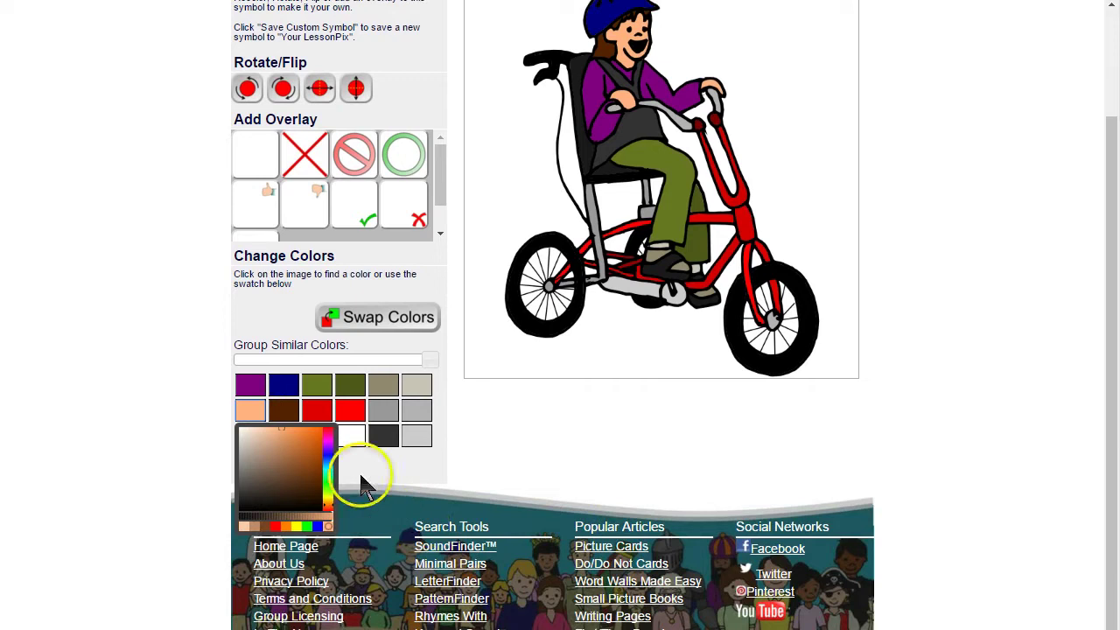
{"action": "left_click_drag", "start_coordinate": [269, 486], "coordinate": [297, 492]}
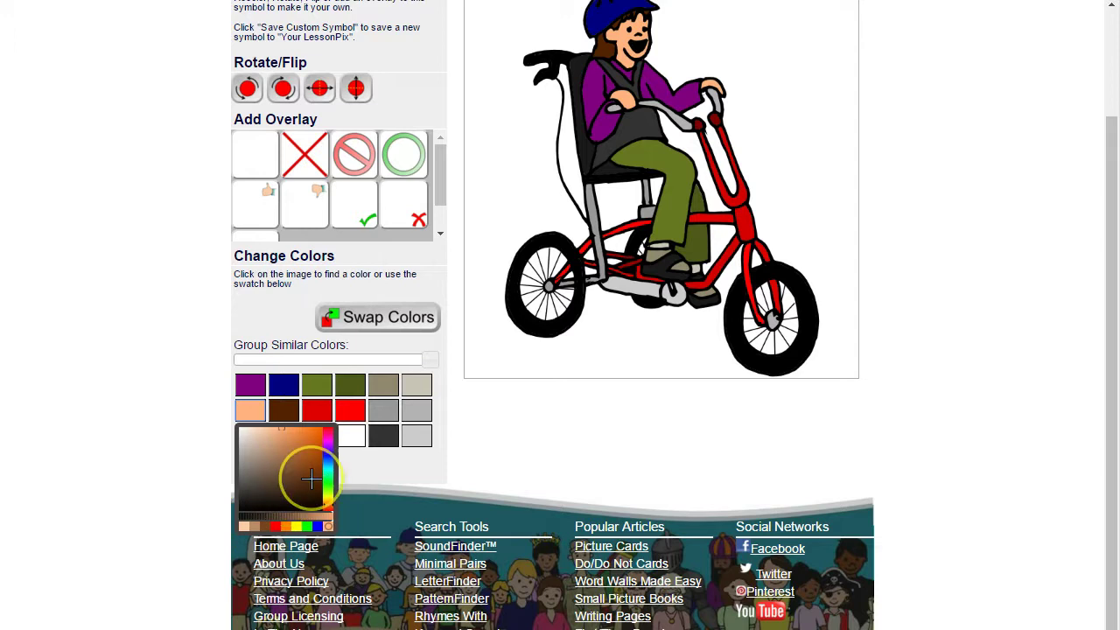
{"action": "left_click", "coordinate": [266, 527]}
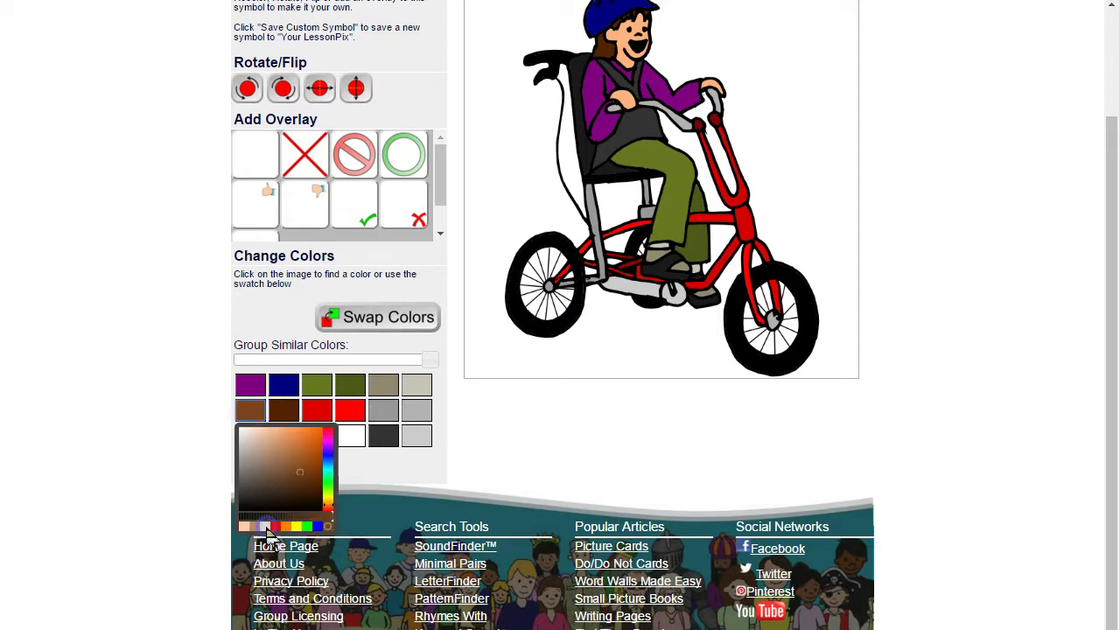
Step: Set the rider's hair to black and apply the colour swap
{"action": "left_click", "coordinate": [600, 47]}
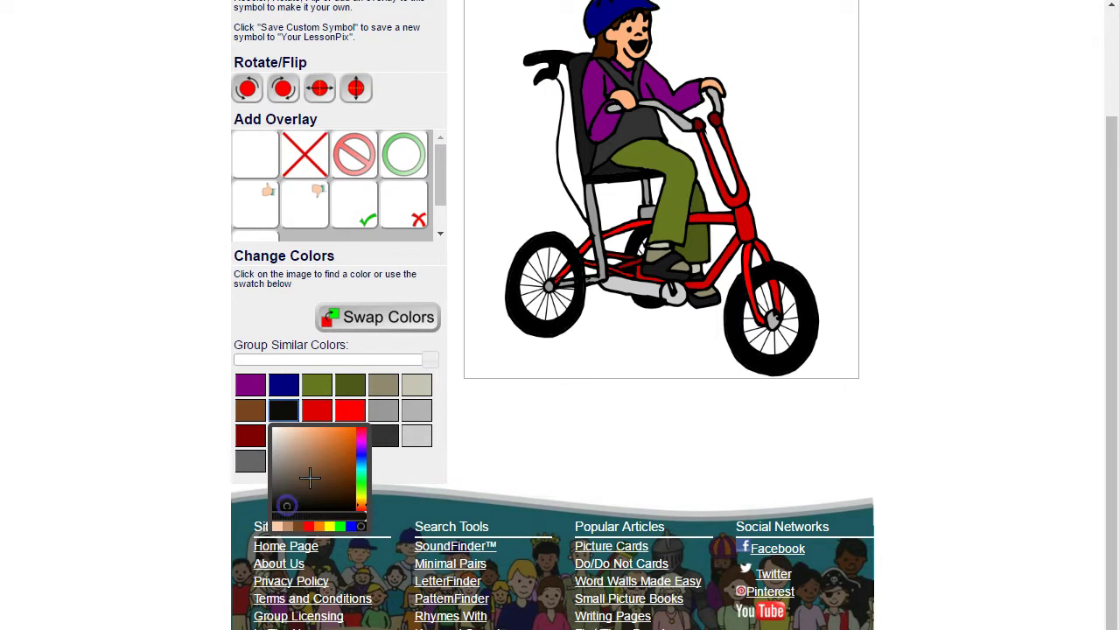
{"action": "left_click", "coordinate": [393, 319]}
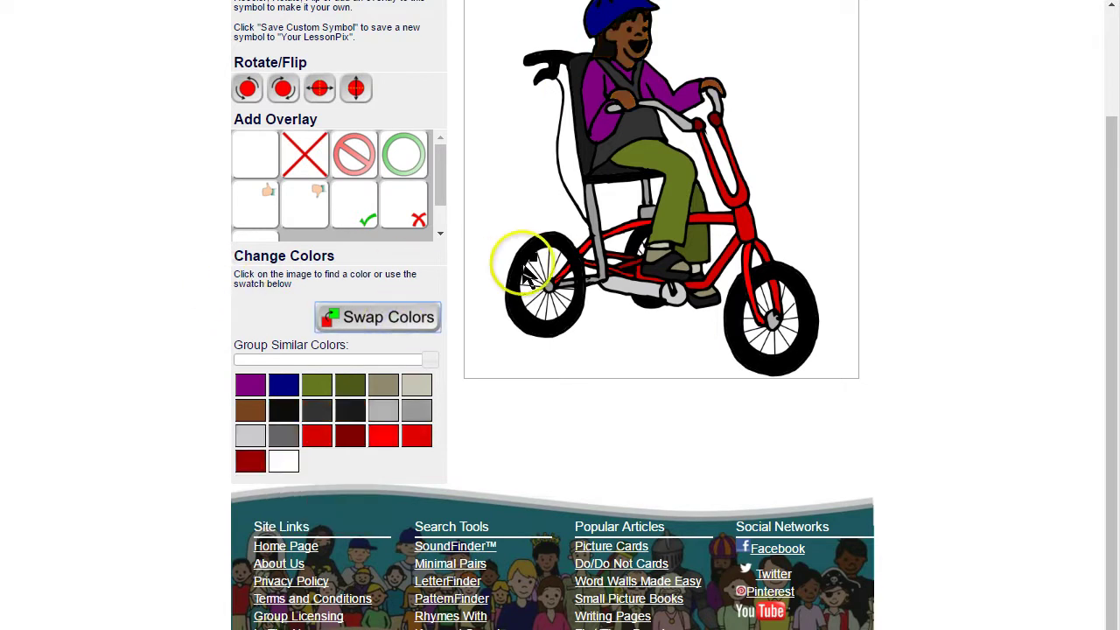
{"action": "scroll", "coordinate": [814, 311], "scroll_direction": "up", "scroll_amount": 2}
{"action": "scroll", "coordinate": [814, 311], "scroll_direction": "up", "scroll_amount": 1}
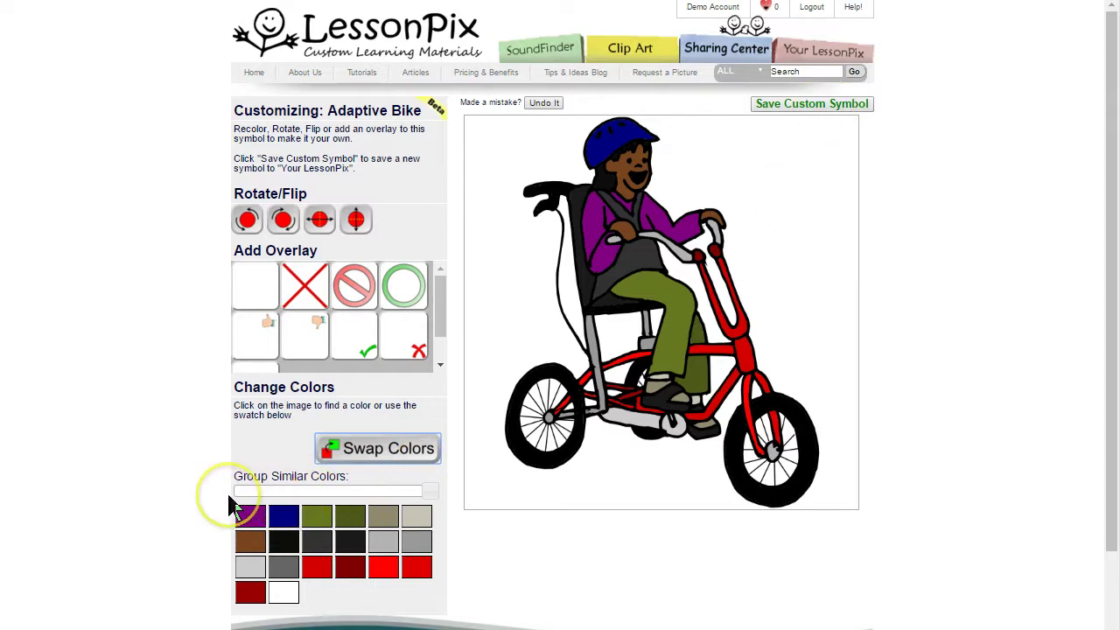
Step: Group the bike's similar colours into six swatches and swap the red frame group for green
{"action": "left_click", "coordinate": [746, 350]}
{"action": "left_click", "coordinate": [641, 354]}
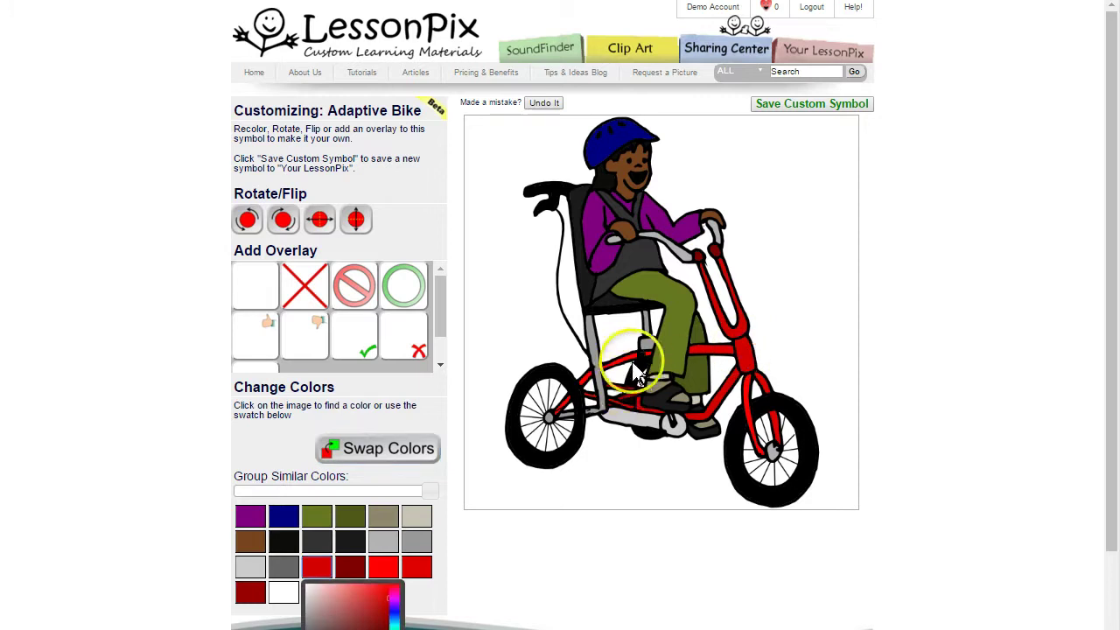
{"action": "left_click", "coordinate": [671, 398]}
{"action": "left_click", "coordinate": [643, 424]}
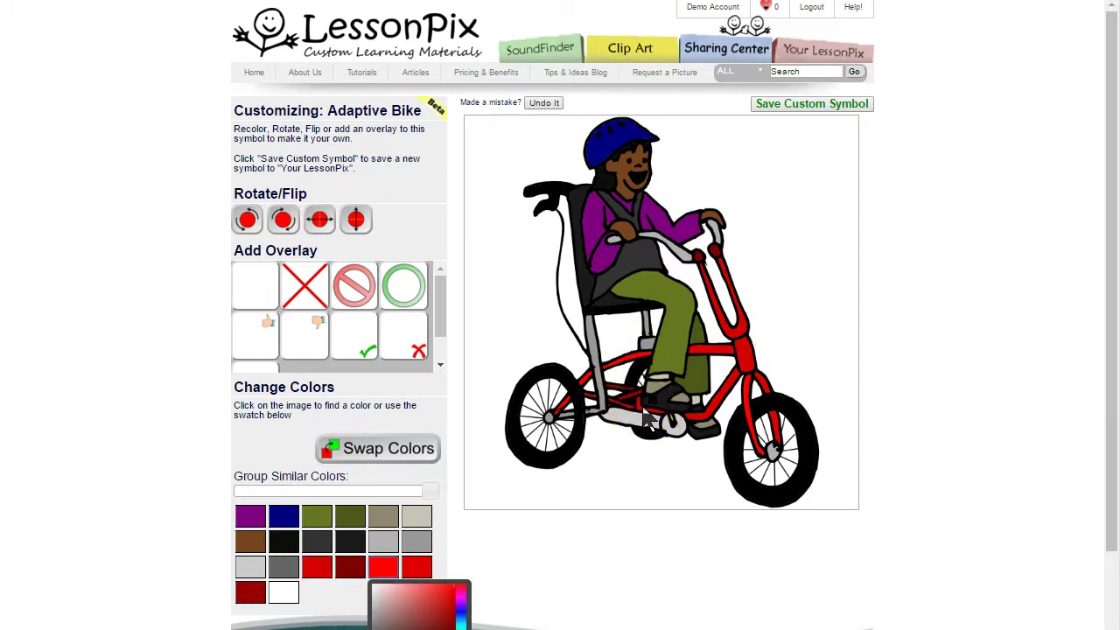
{"action": "left_click_drag", "start_coordinate": [429, 494], "coordinate": [287, 495]}
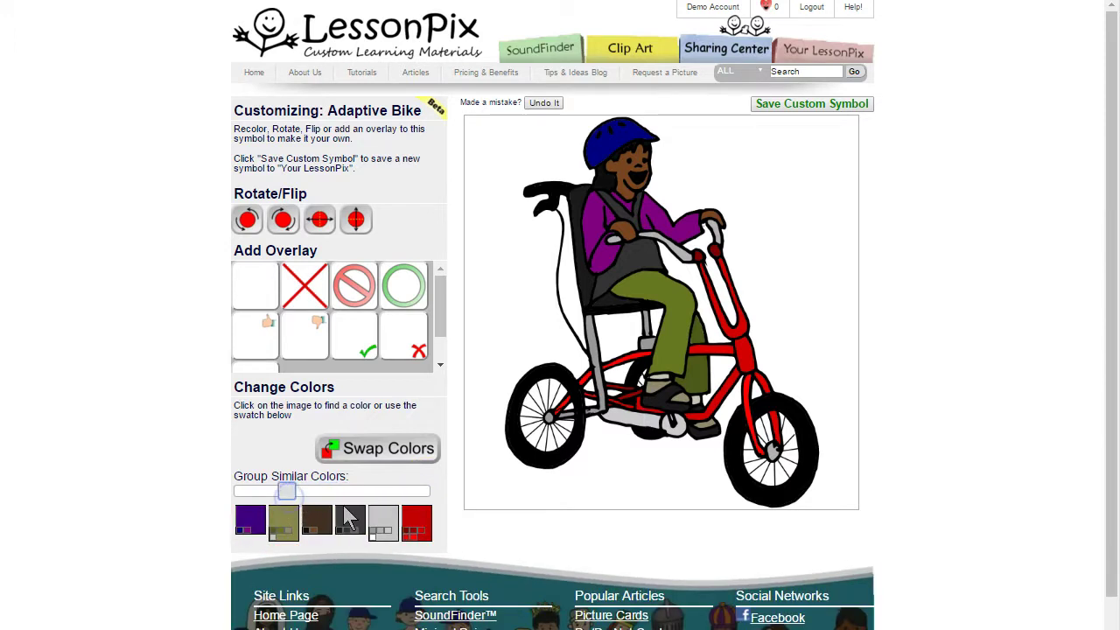
{"action": "left_click", "coordinate": [418, 518]}
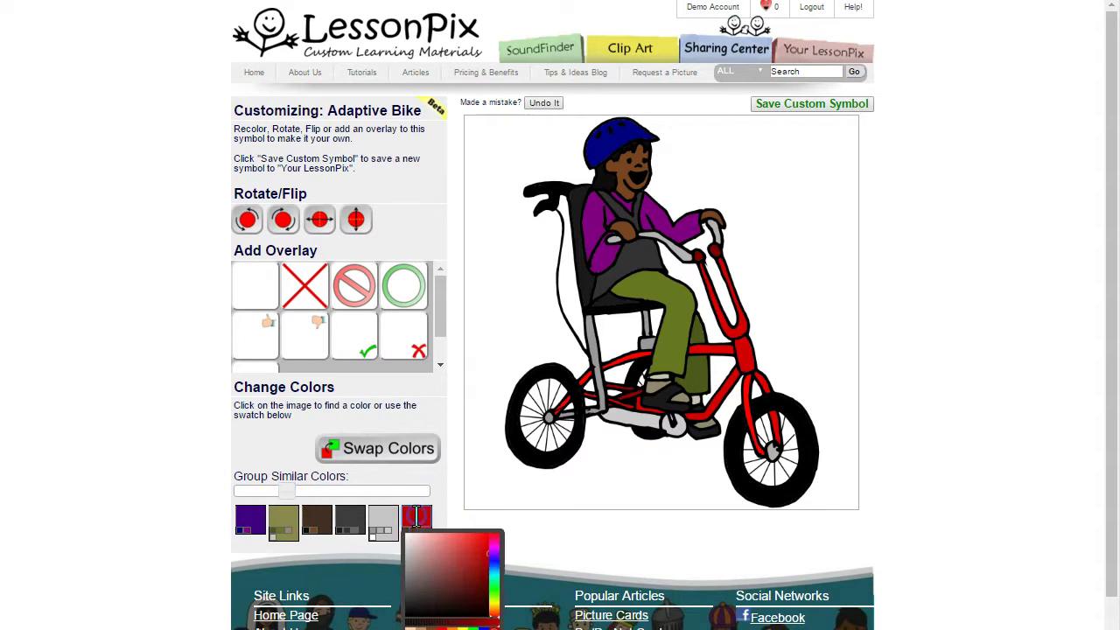
{"action": "left_click", "coordinate": [496, 590]}
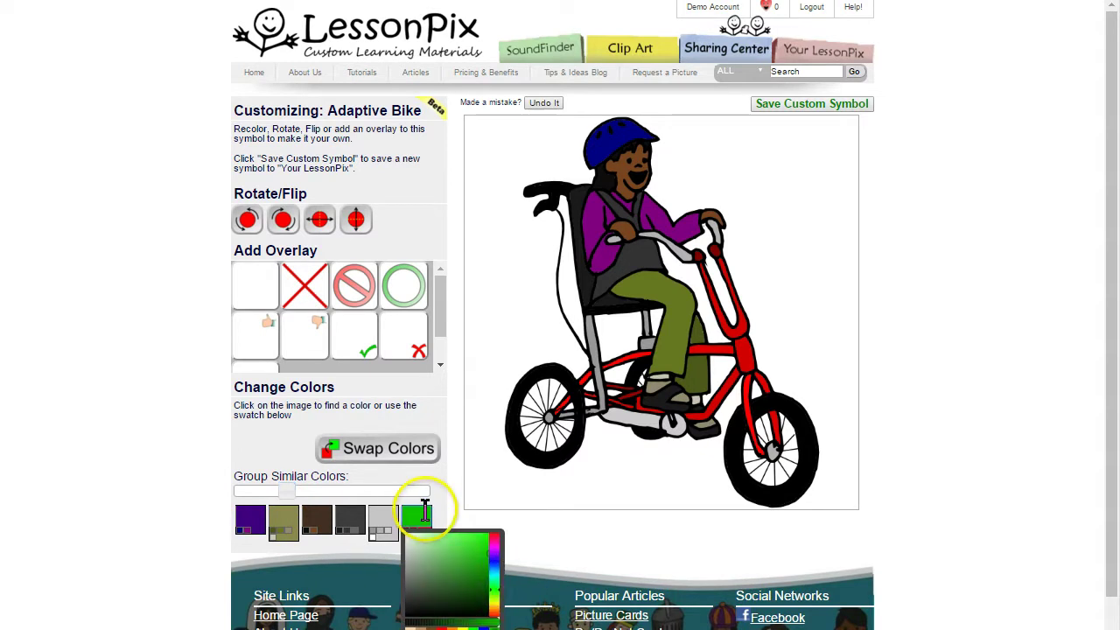
{"action": "left_click", "coordinate": [385, 450]}
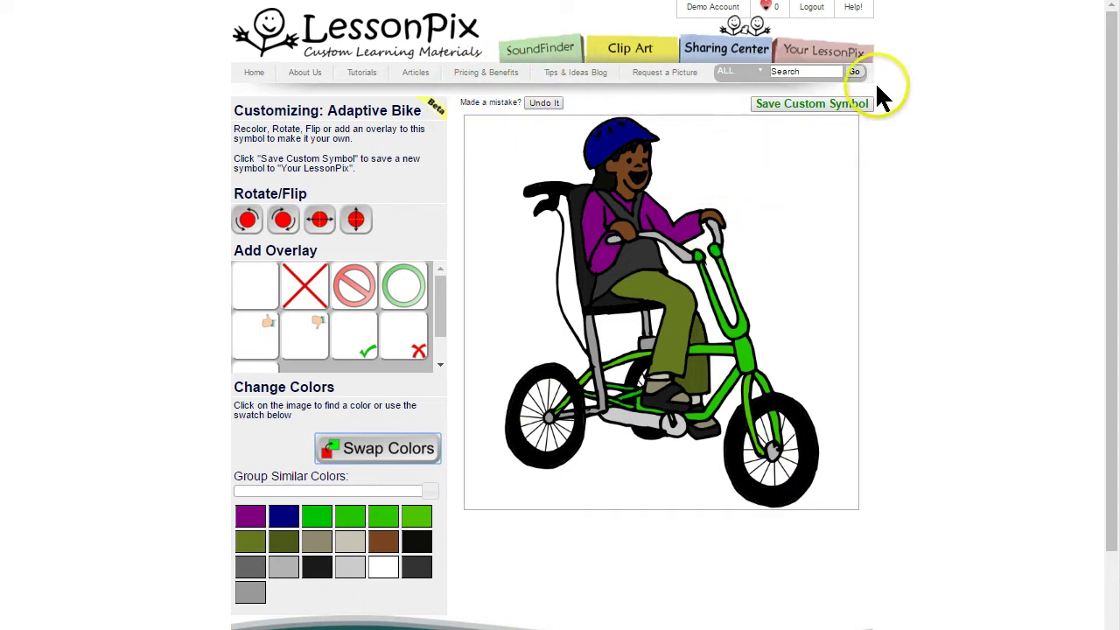
Step: Save the recoloured bike as a custom symbol and return to Occupational Therapy
{"action": "left_click", "coordinate": [800, 107]}
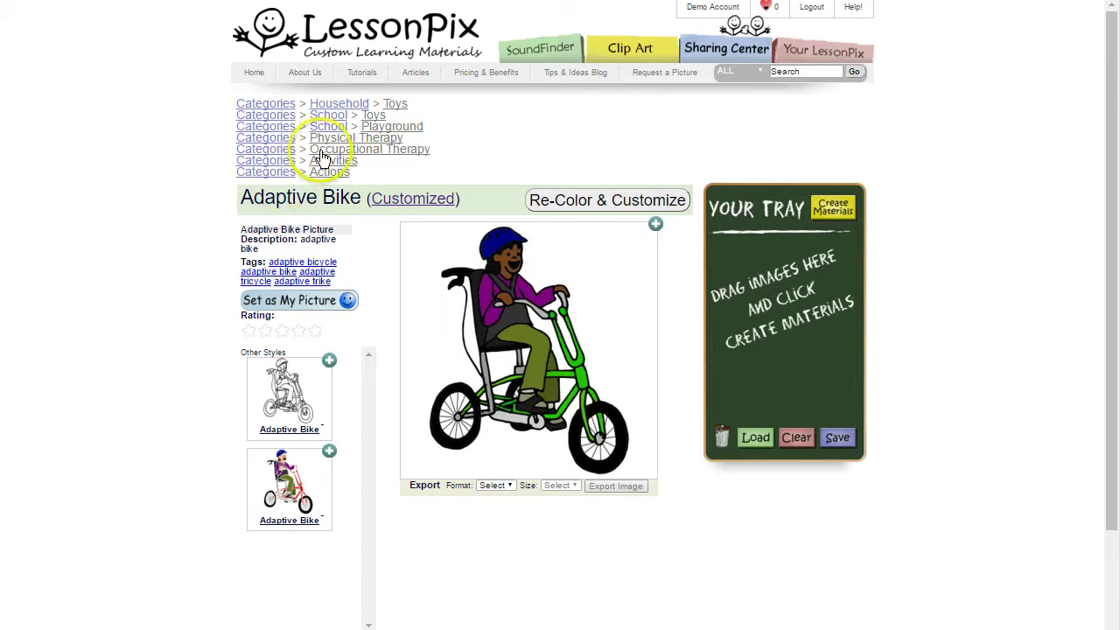
{"action": "left_click", "coordinate": [417, 162]}
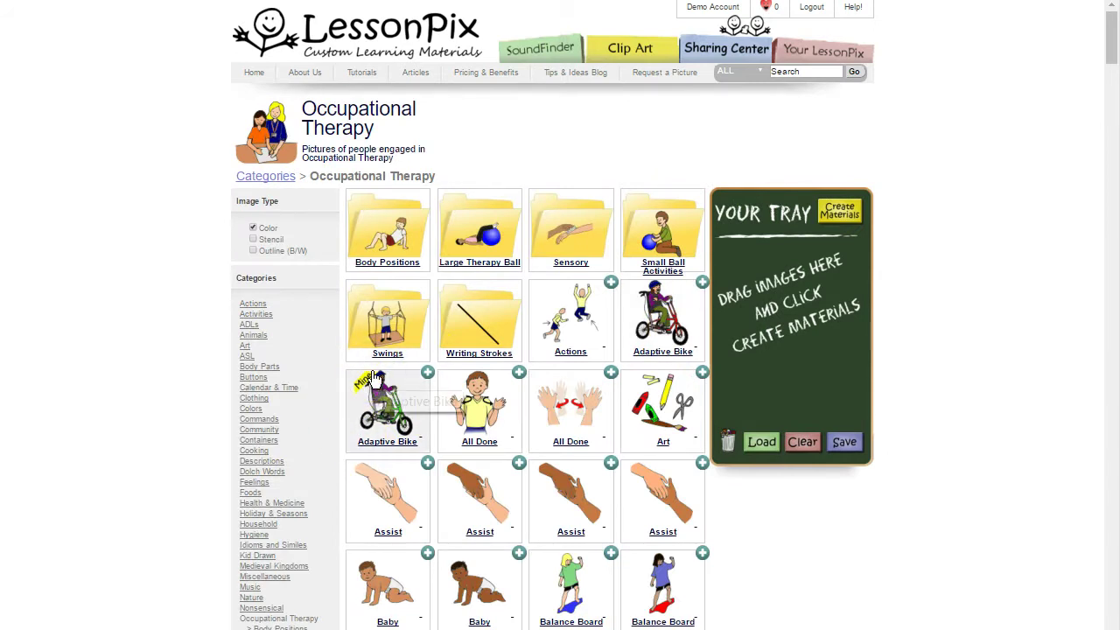
Step: Open the Adaptive Bike tile marked Mine to view its Customized detail page
{"action": "left_click", "coordinate": [396, 398]}
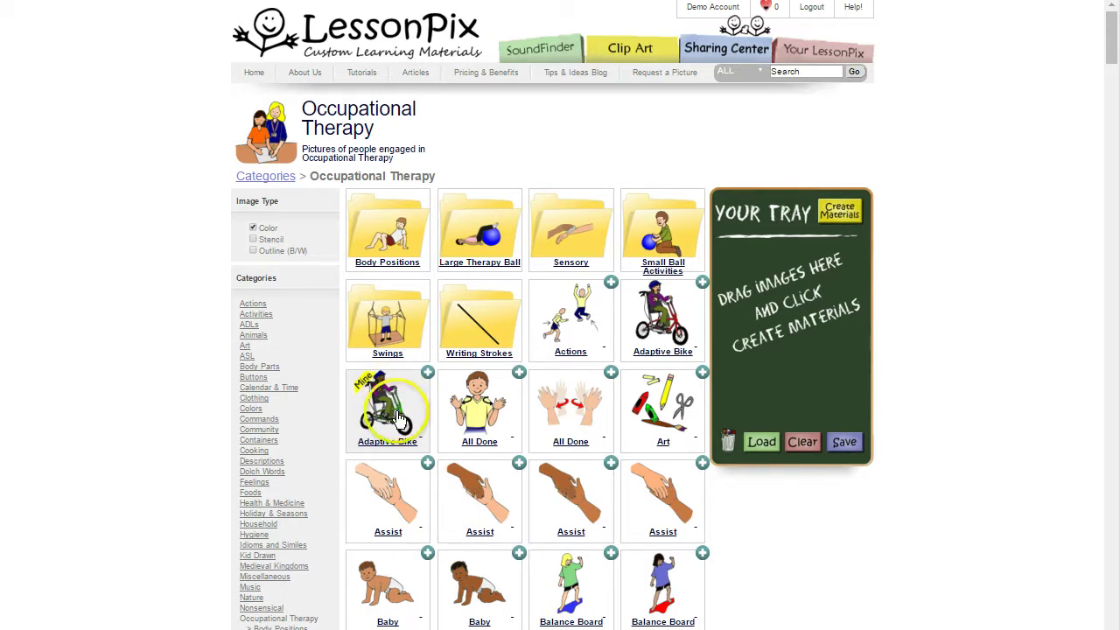
{"action": "left_click", "coordinate": [400, 420]}
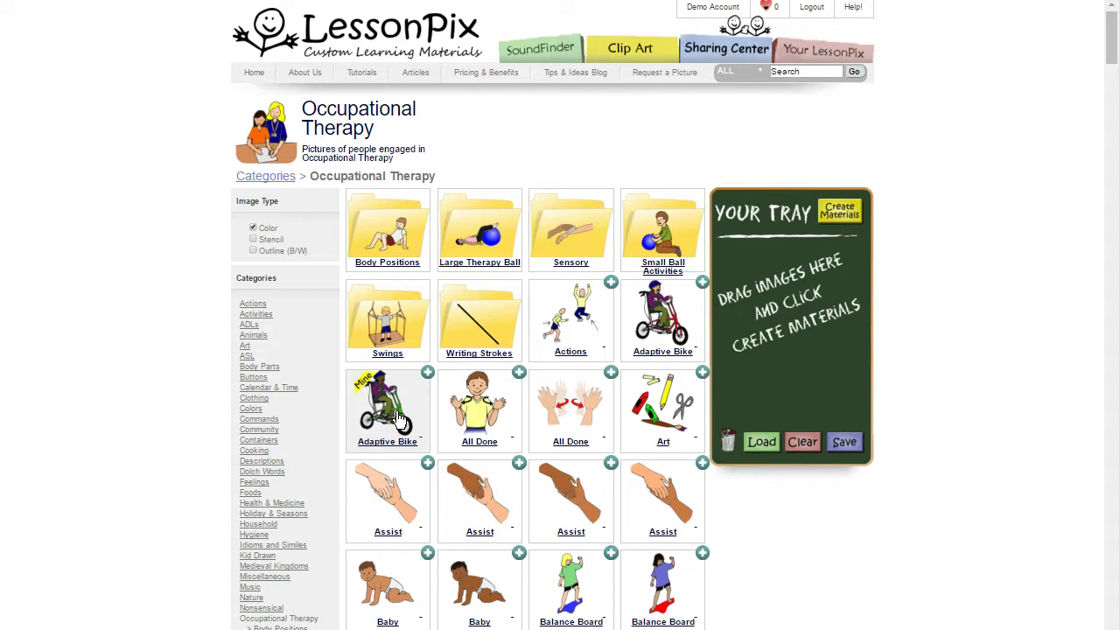
{"action": "left_click", "coordinate": [390, 399]}
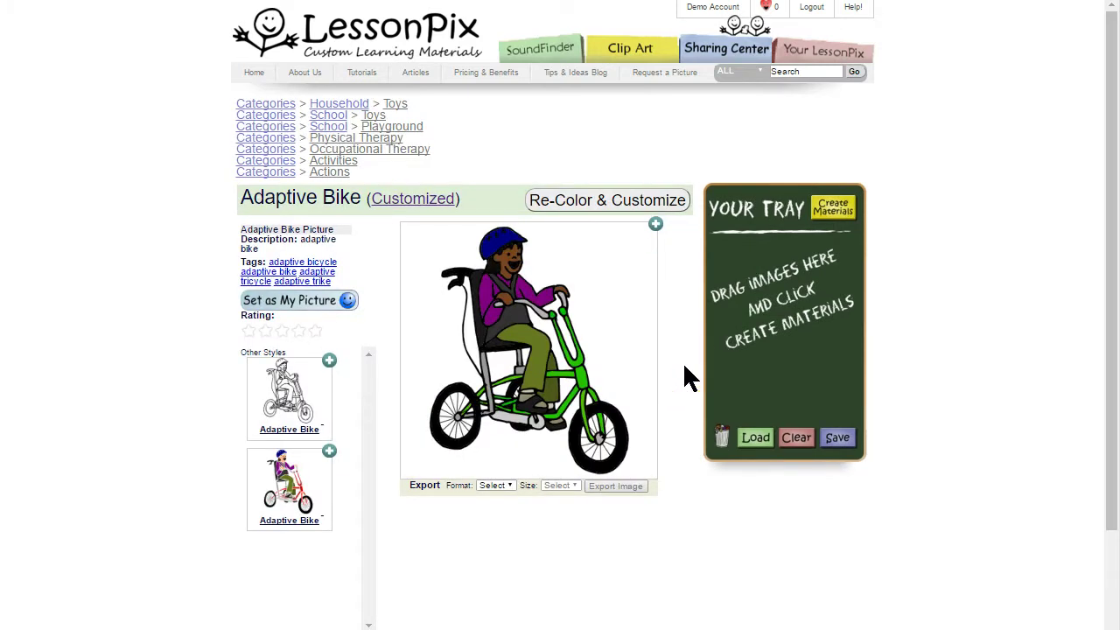
{"action": "left_click", "coordinate": [684, 371]}
{"action": "left_click", "coordinate": [873, 344]}
{"action": "left_click", "coordinate": [566, 378]}
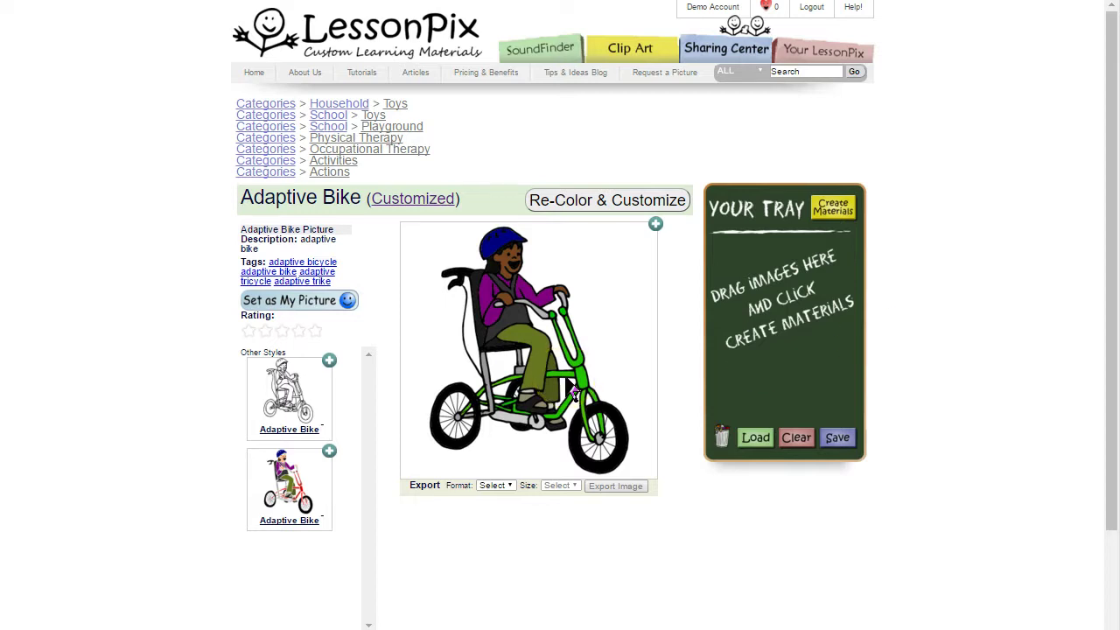